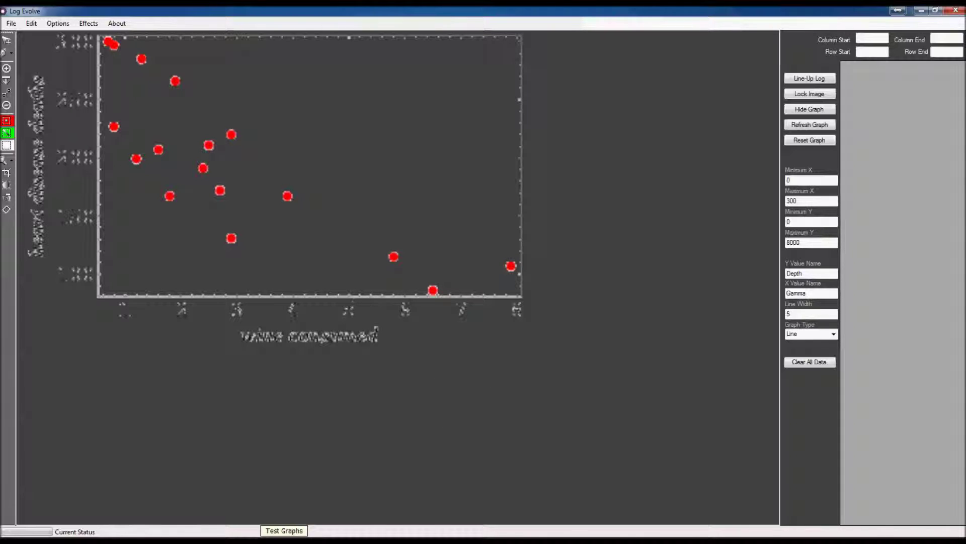
# Check the axis ranges in the original Scatterplot_1000.gif from the Test Graphs folder, then close the image and the folder.
pyautogui.click(284, 530)
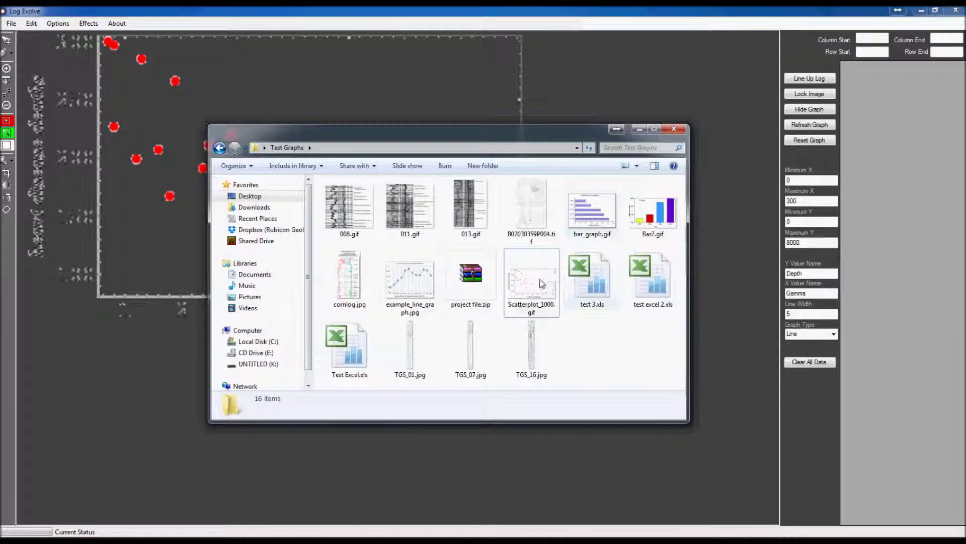
pyautogui.click(541, 282)
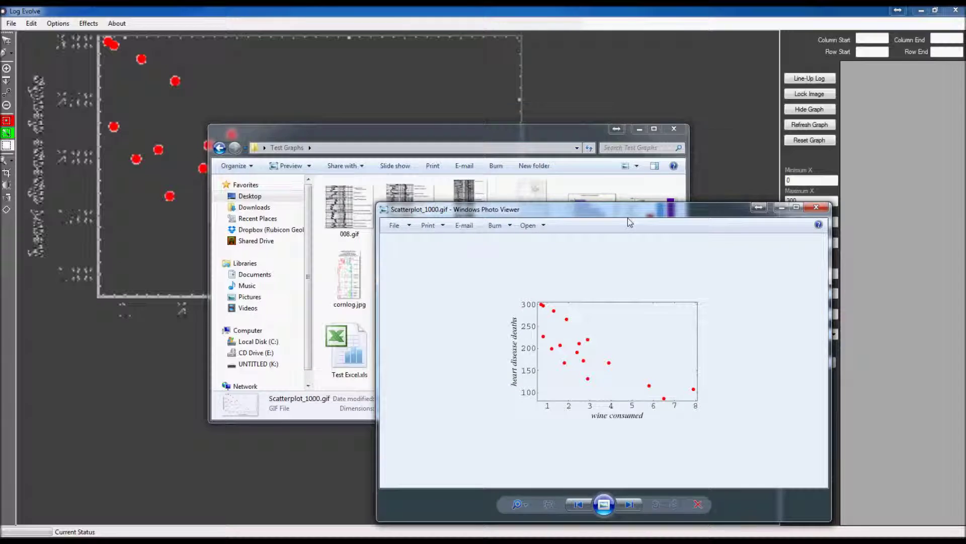
pyautogui.moveTo(630, 218); pyautogui.dragTo(352, 99)
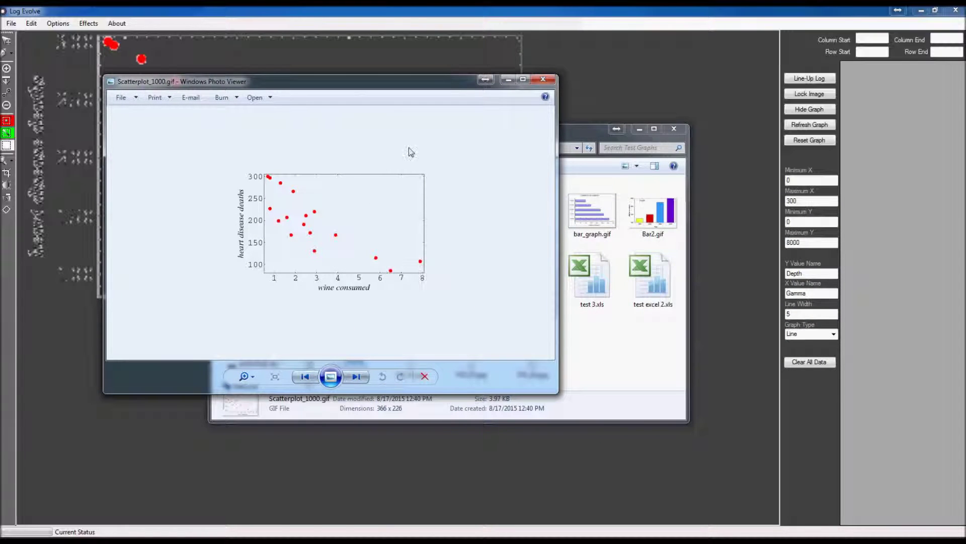
pyautogui.hotkey('alt', 'F4')
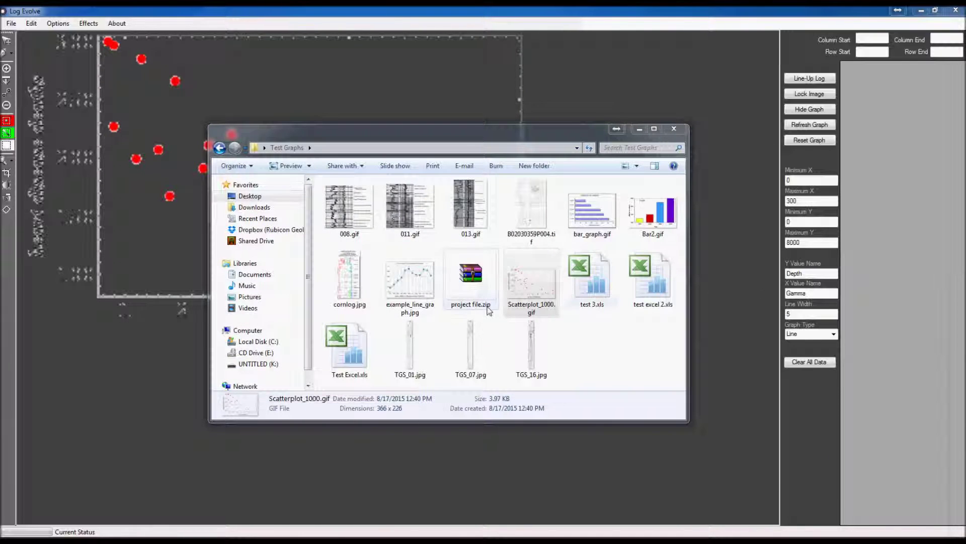
pyautogui.click(674, 129)
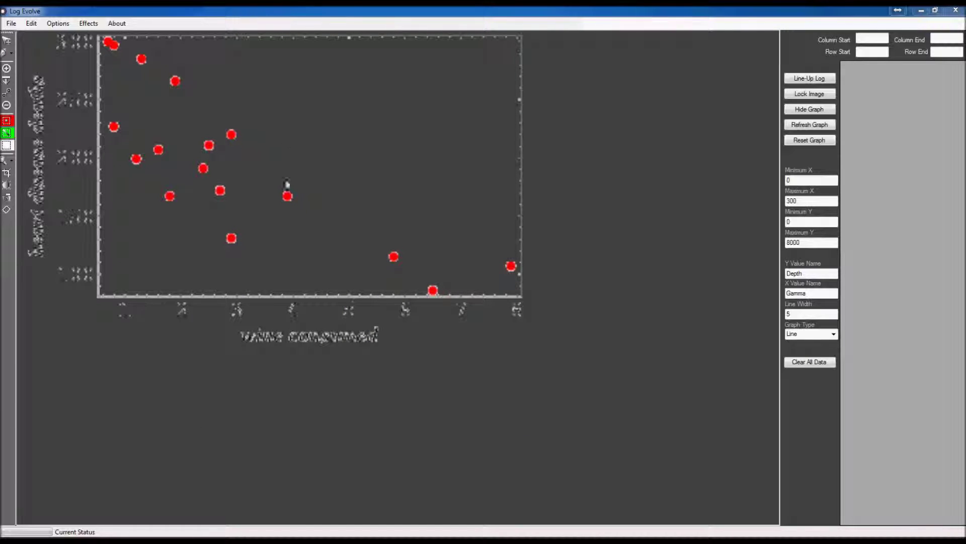
# Add the line-up graph overlay and move it so its origin sits on the upper-left corner of the scatter plot frame.
pyautogui.click(808, 79)
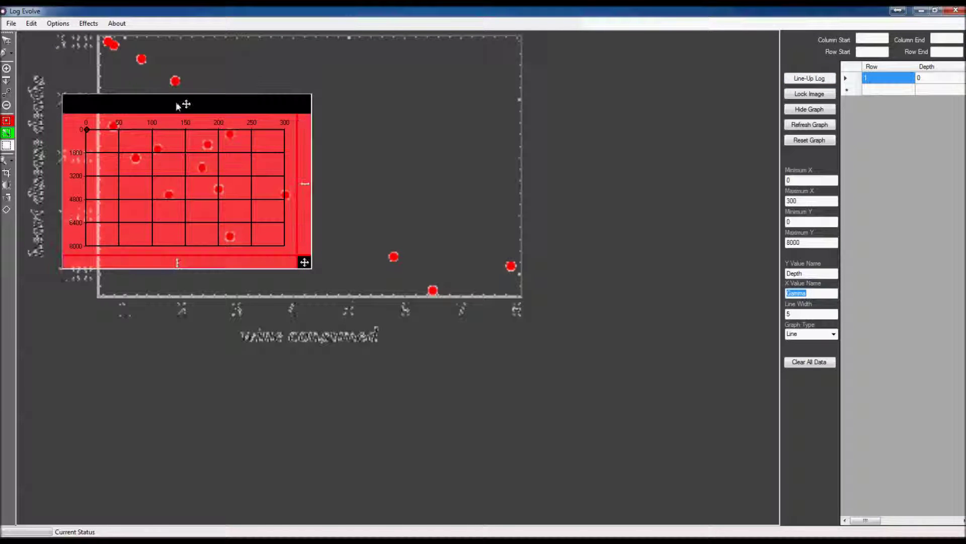
pyautogui.moveTo(183, 103); pyautogui.dragTo(183, 238)
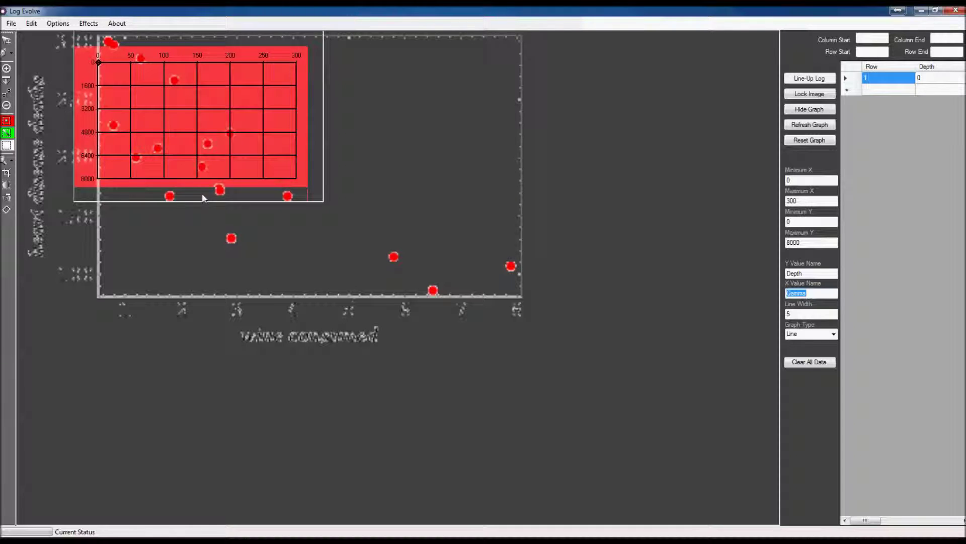
pyautogui.moveTo(322, 195); pyautogui.dragTo(316, 169)
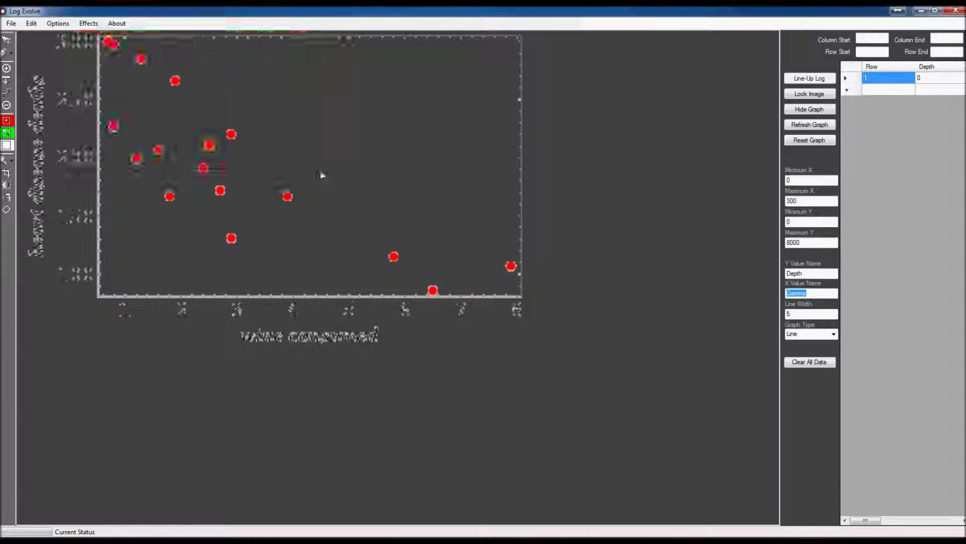
# Stretch the overlay's width and height until its grid matches the frame of the scatter plot.
pyautogui.moveTo(323, 128); pyautogui.dragTo(544, 147)
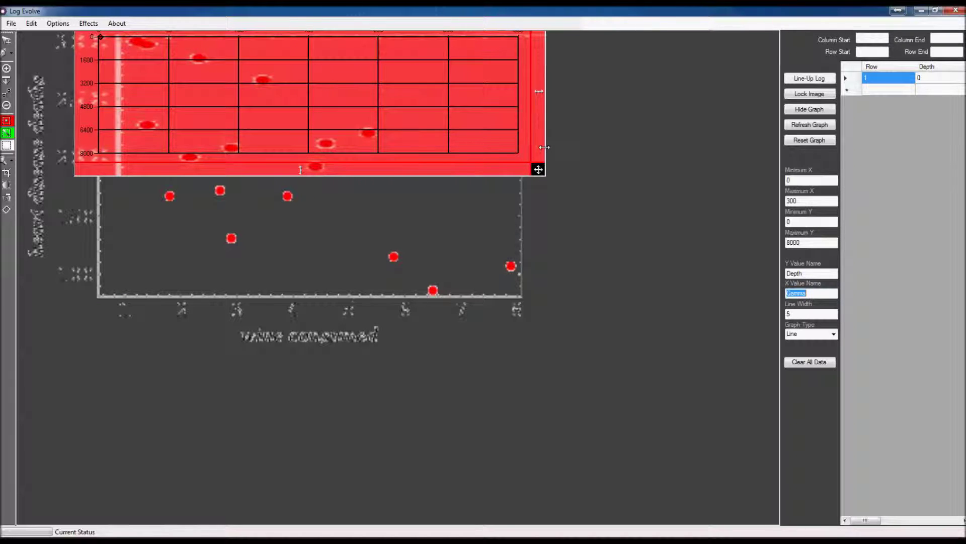
pyautogui.click(545, 147)
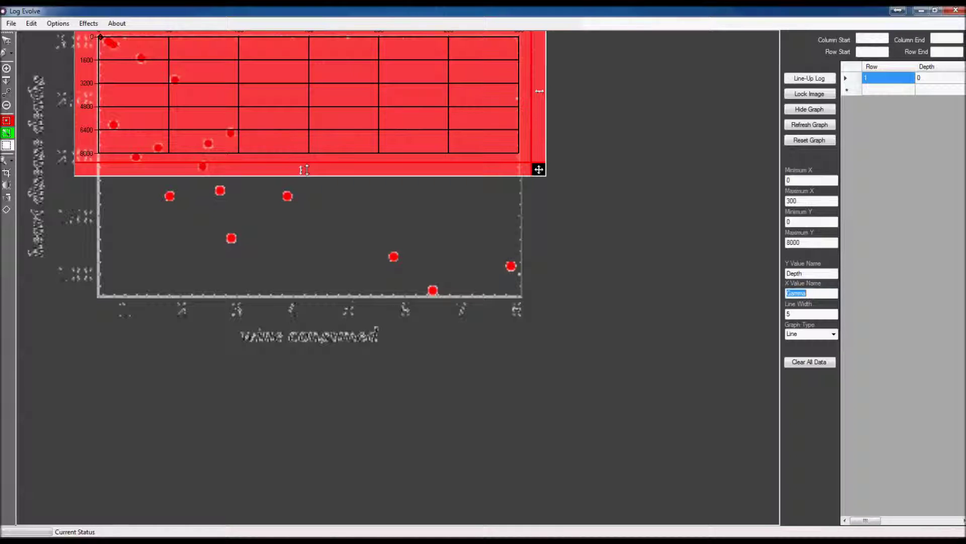
pyautogui.moveTo(301, 173); pyautogui.dragTo(286, 309)
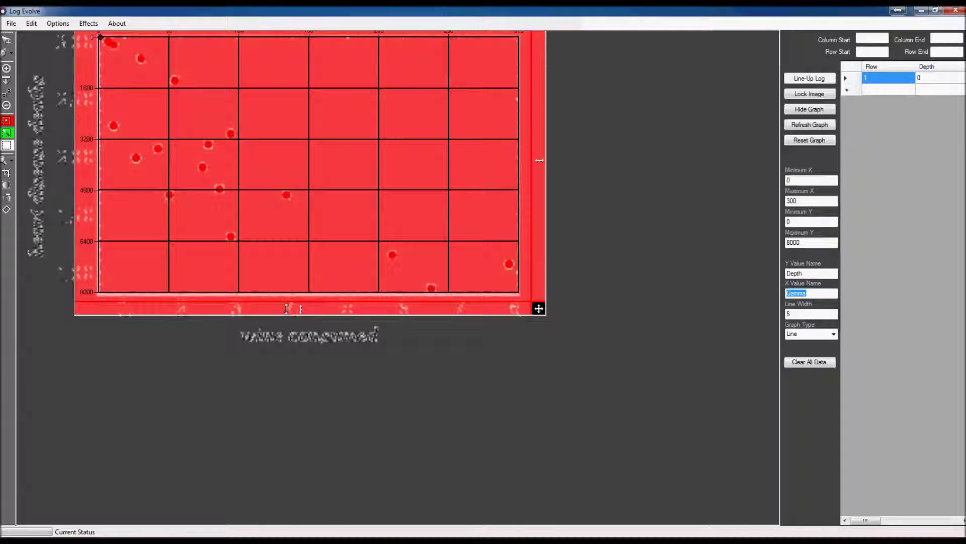
pyautogui.moveTo(286, 308); pyautogui.dragTo(285, 310)
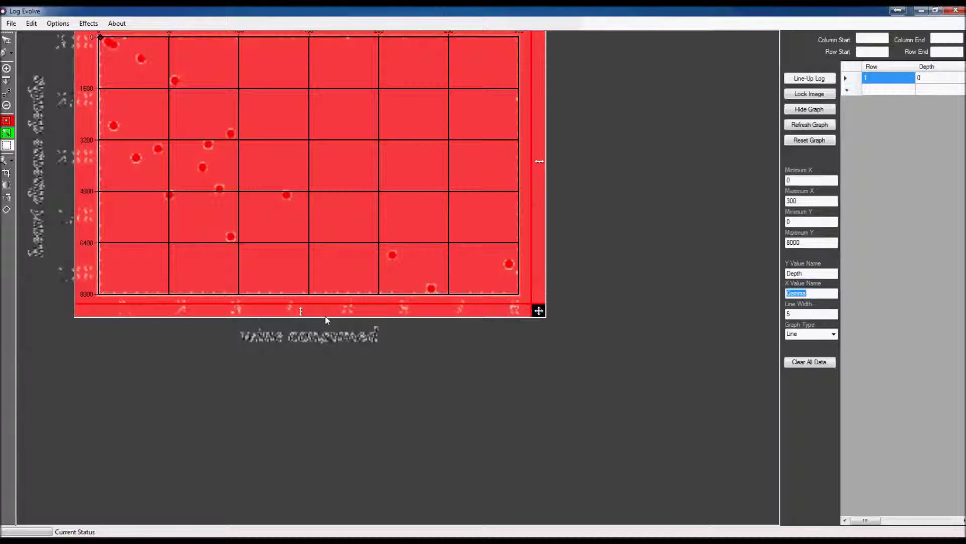
pyautogui.click(964, 236)
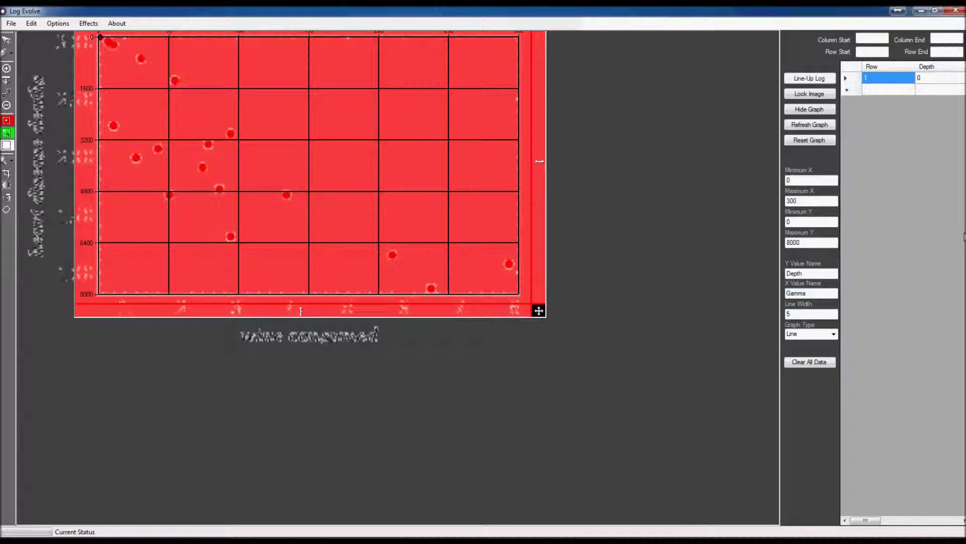
# Turn off the Reverse Y chart option and switch the point orientation to Horizontal Points.
pyautogui.click(72, 23)
pyautogui.moveTo(72, 37)
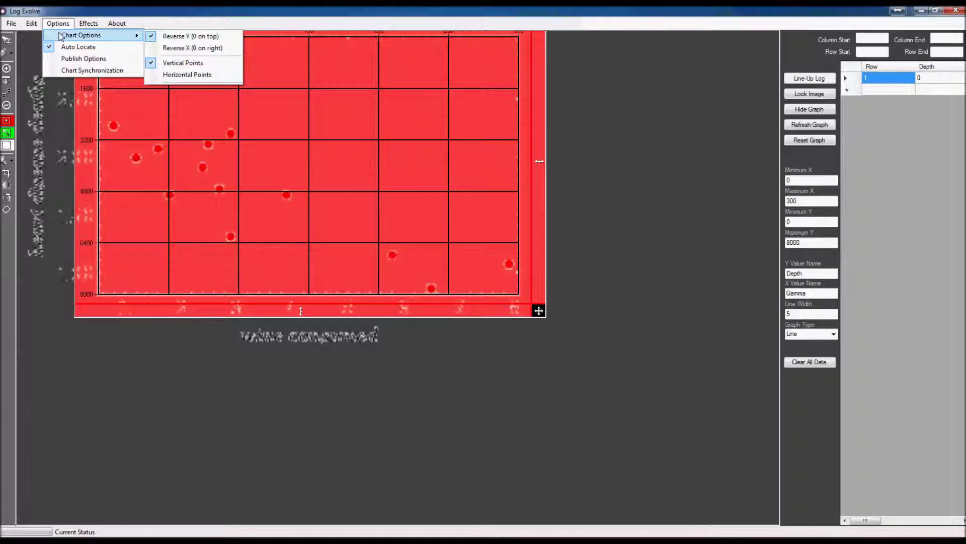
pyautogui.click(182, 38)
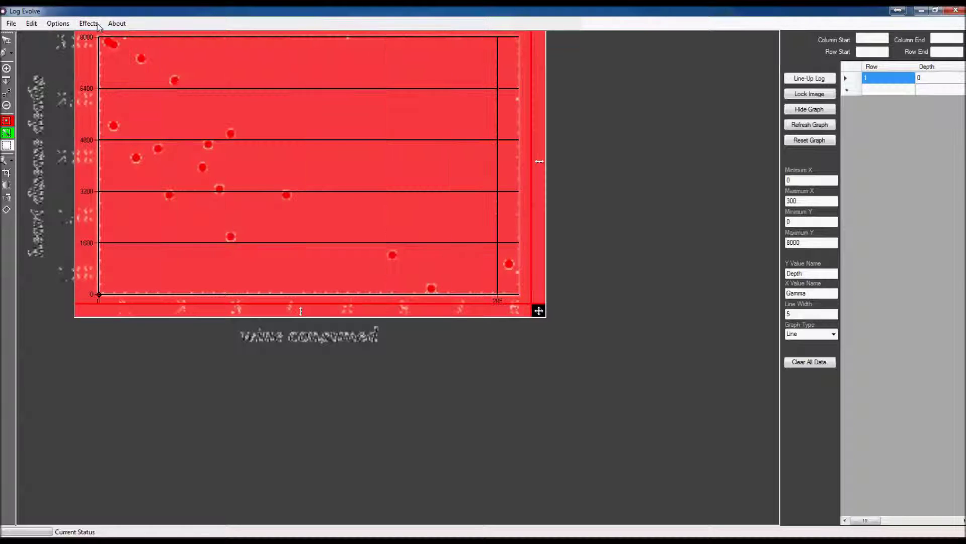
pyautogui.click(60, 23)
pyautogui.moveTo(74, 35)
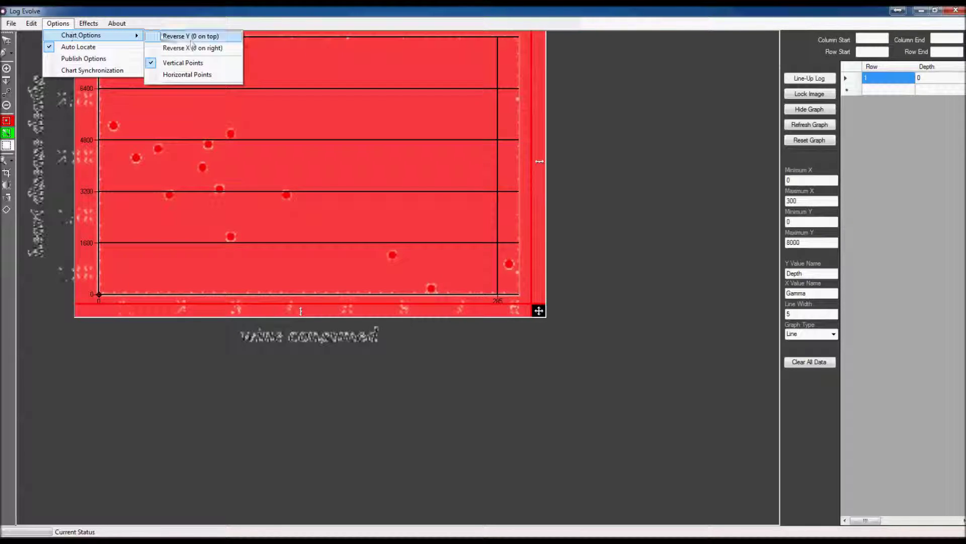
pyautogui.click(192, 74)
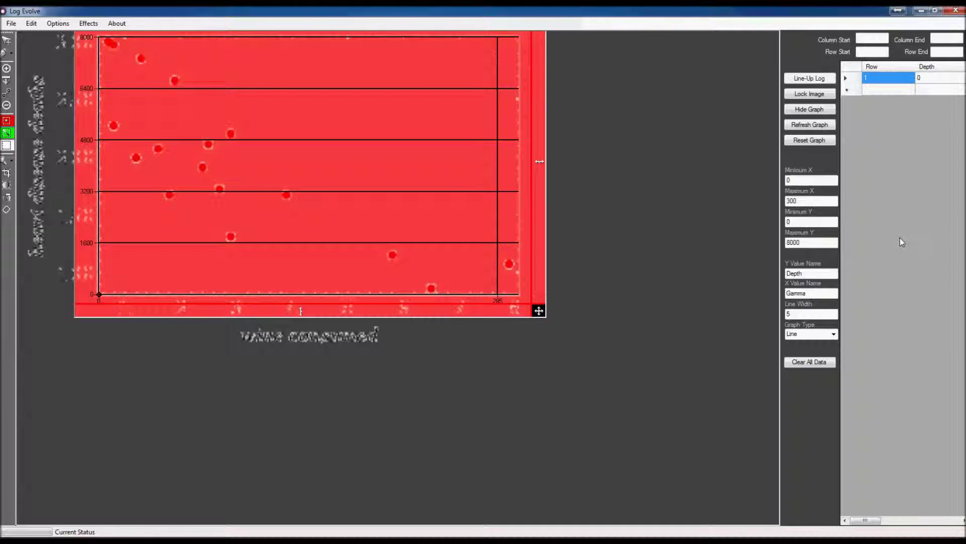
# Set the graph's axis ranges to X from 0 to 8 and Y from 125 to 300.
pyautogui.doubleClick(793, 181)
pyautogui.write('0')
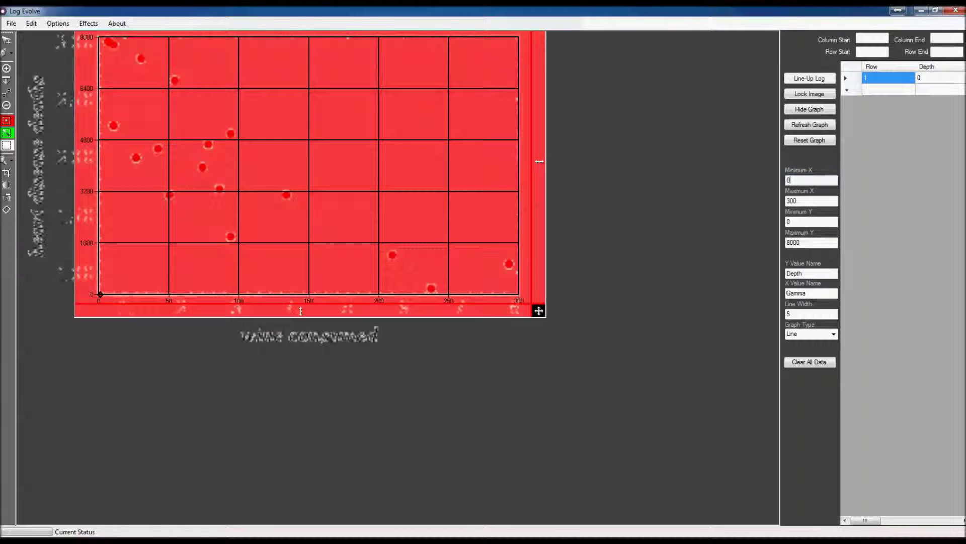
pyautogui.moveTo(808, 200); pyautogui.dragTo(778, 201)
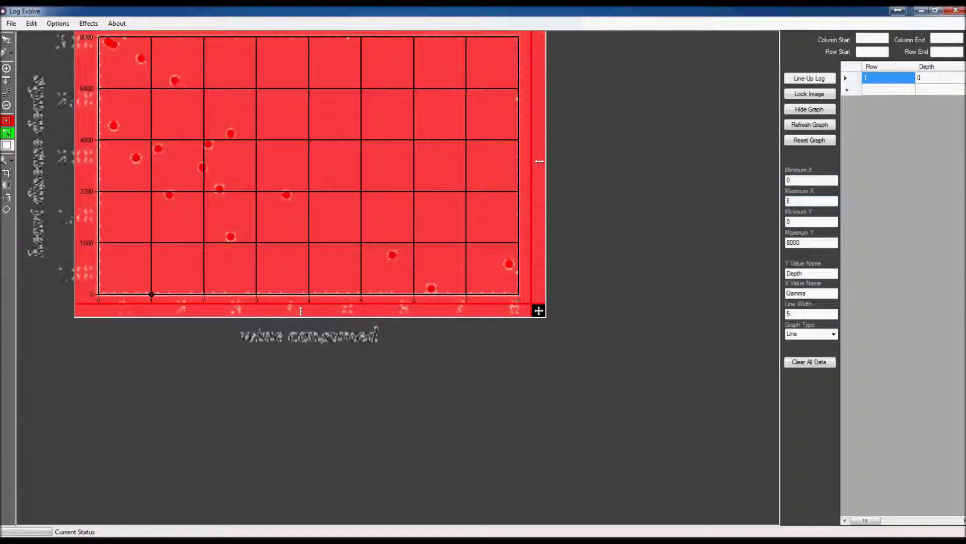
pyautogui.moveTo(830, 220); pyautogui.dragTo(779, 224)
pyautogui.write('12')
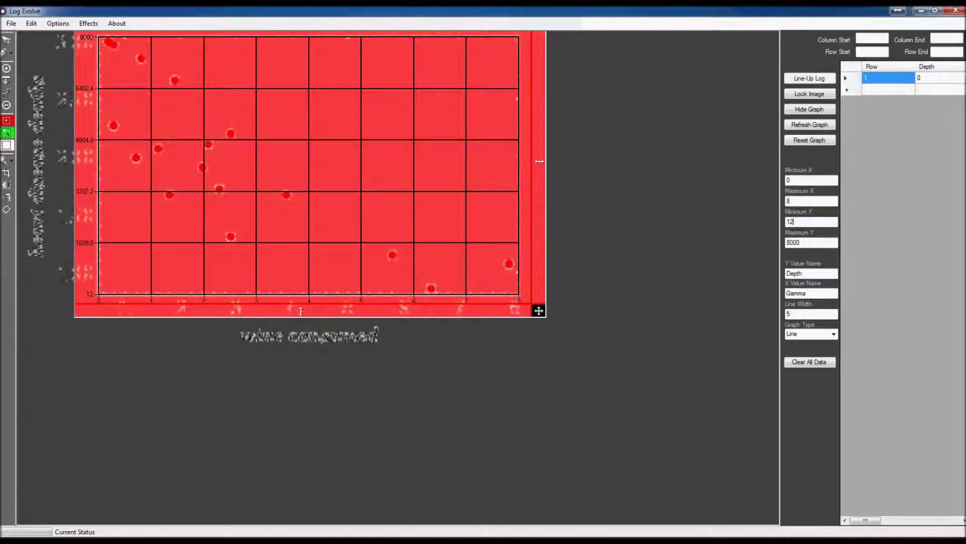
pyautogui.write('5')
pyautogui.doubleClick(793, 242)
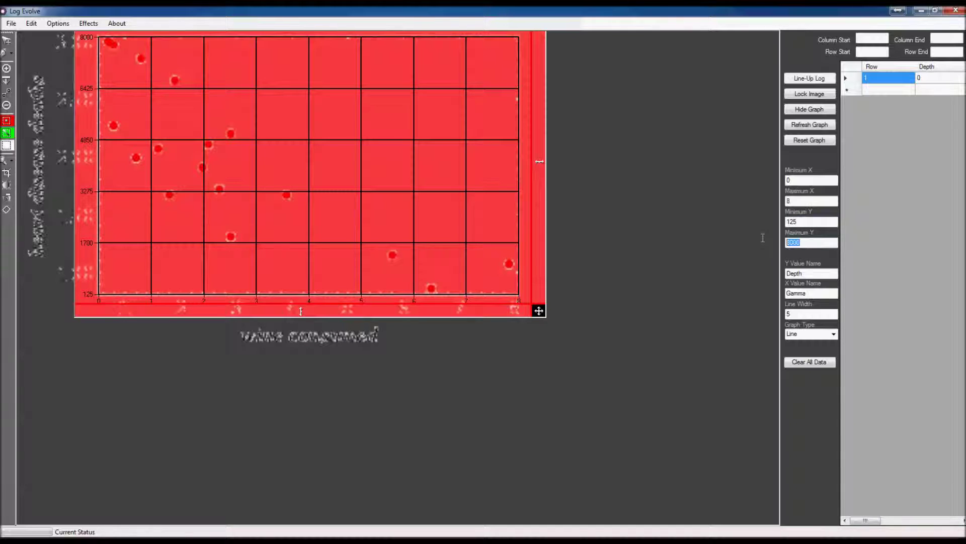
pyautogui.write('30')
# Lock the image and set the graph type to Bubble, with the point drawing tool active.
pyautogui.click(793, 93)
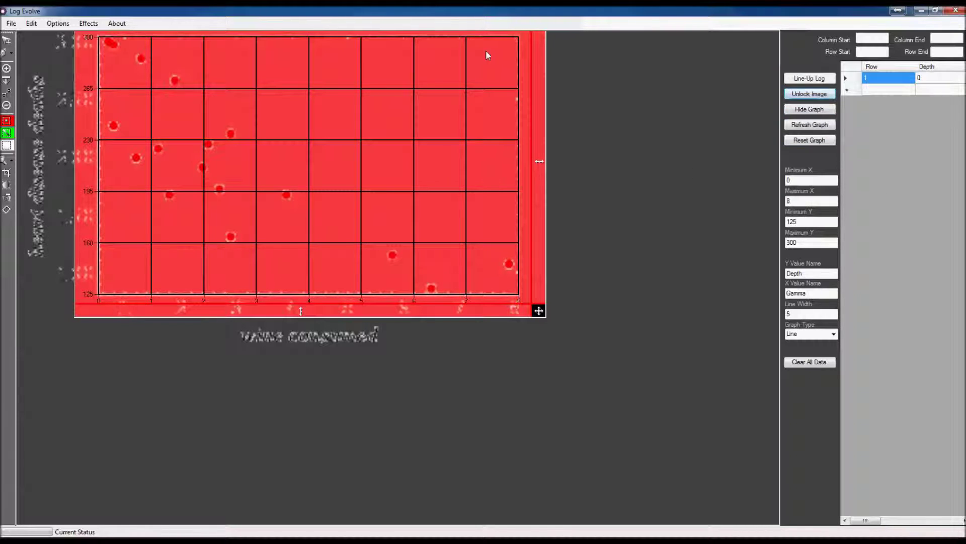
pyautogui.click(5, 53)
pyautogui.click(833, 334)
pyautogui.click(829, 343)
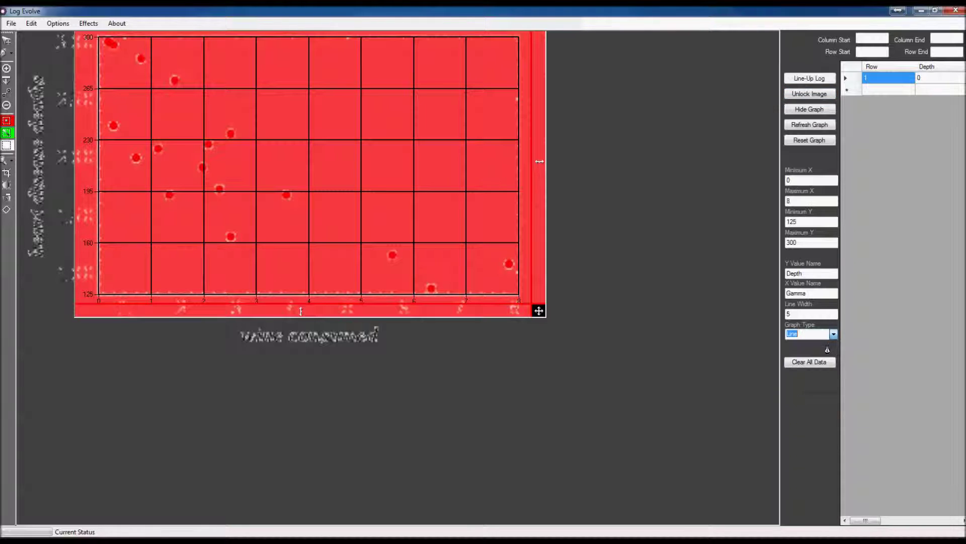
# Place a data point on every red dot of the scatter plot, starting from the upper-left pair and ending at the far-right dot.
pyautogui.click(108, 46)
pyautogui.click(114, 46)
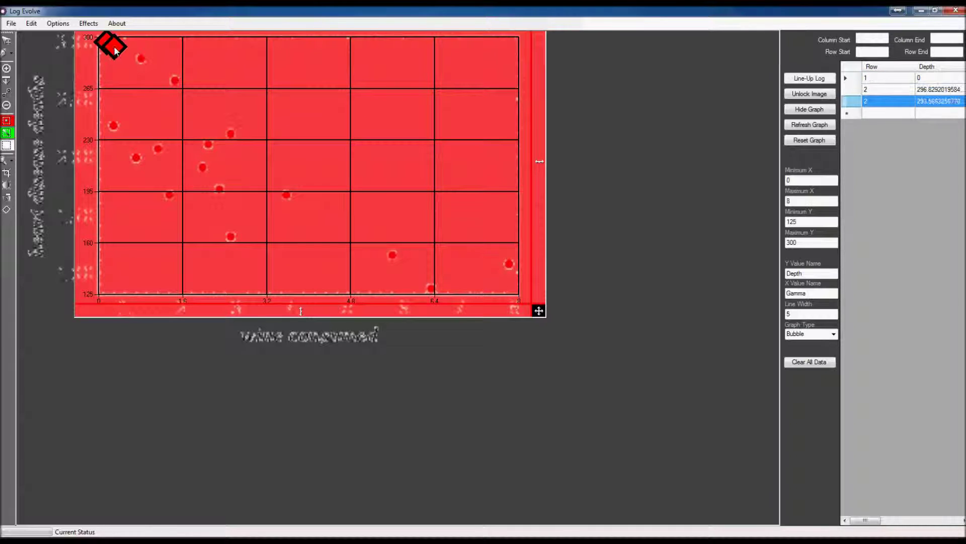
pyautogui.click(140, 60)
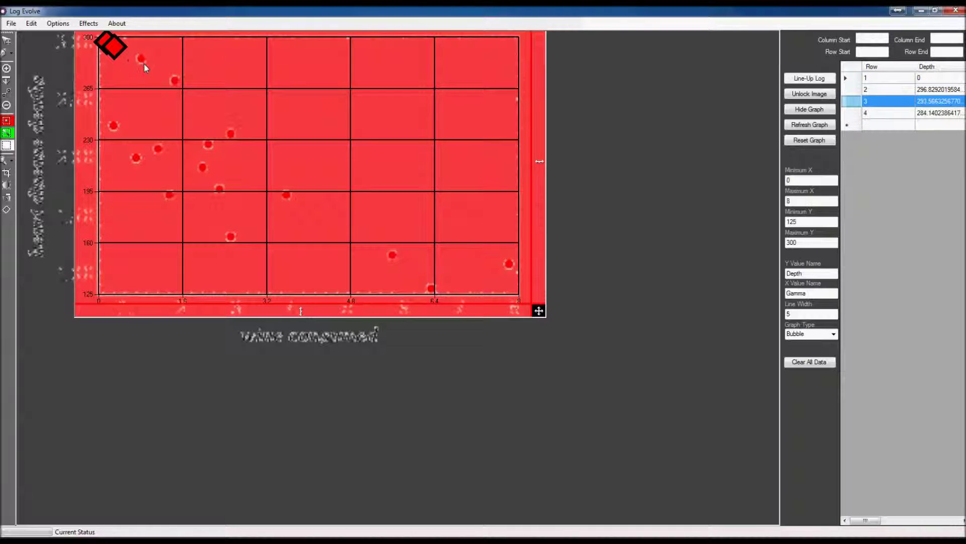
pyautogui.click(176, 81)
pyautogui.click(114, 124)
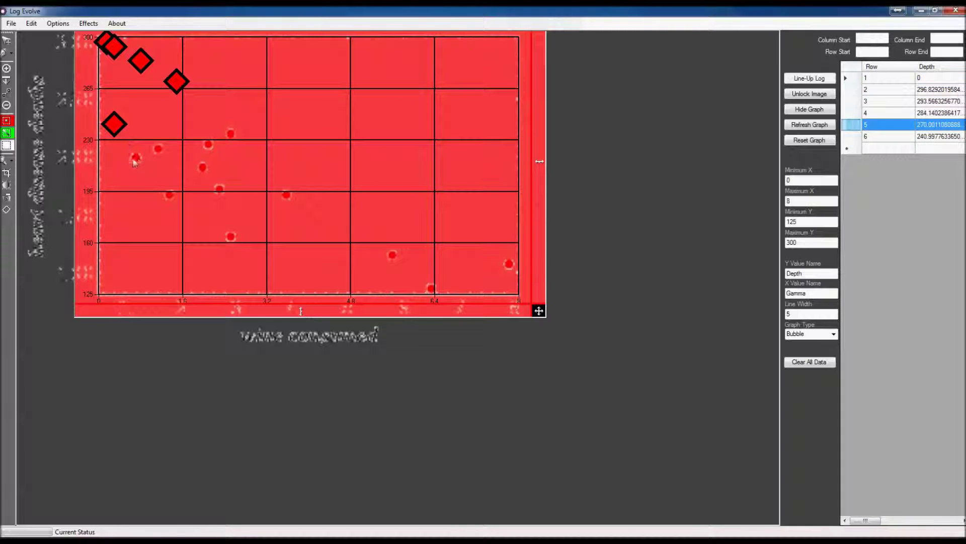
pyautogui.click(138, 159)
pyautogui.click(156, 149)
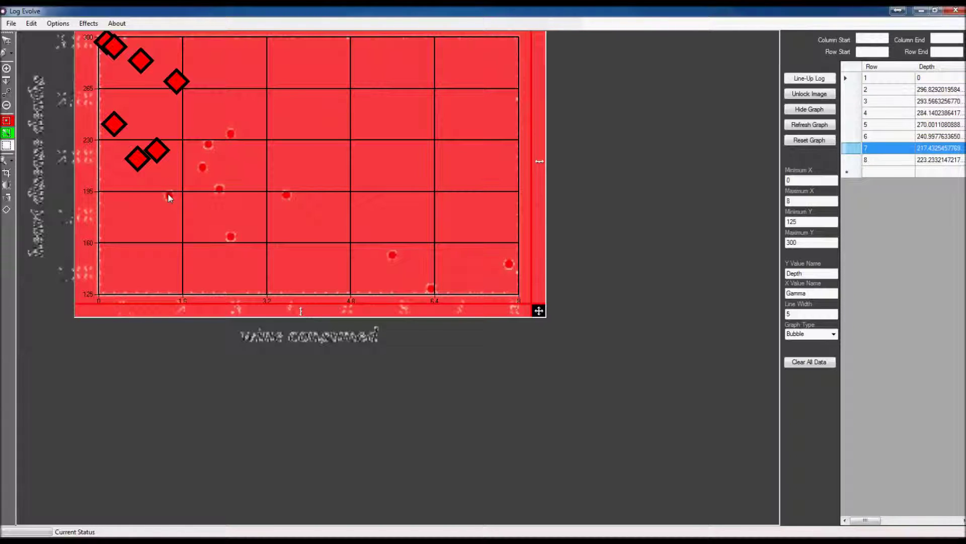
pyautogui.click(168, 196)
pyautogui.click(220, 189)
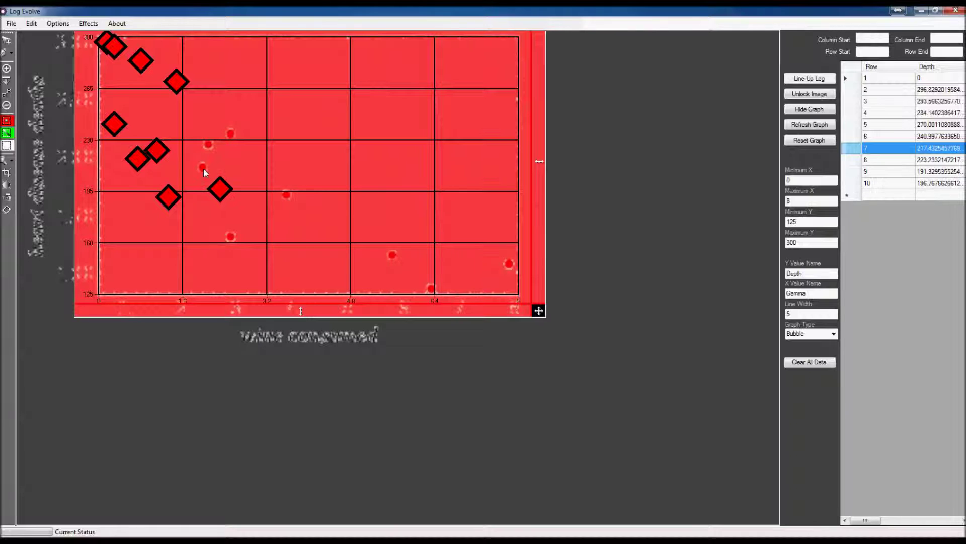
pyautogui.click(203, 169)
pyautogui.click(207, 146)
pyautogui.click(232, 134)
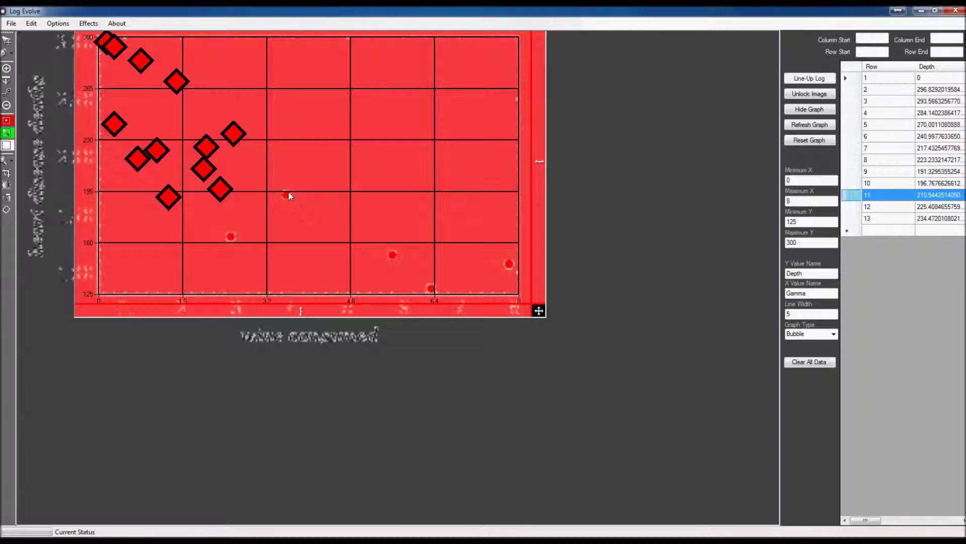
pyautogui.click(287, 194)
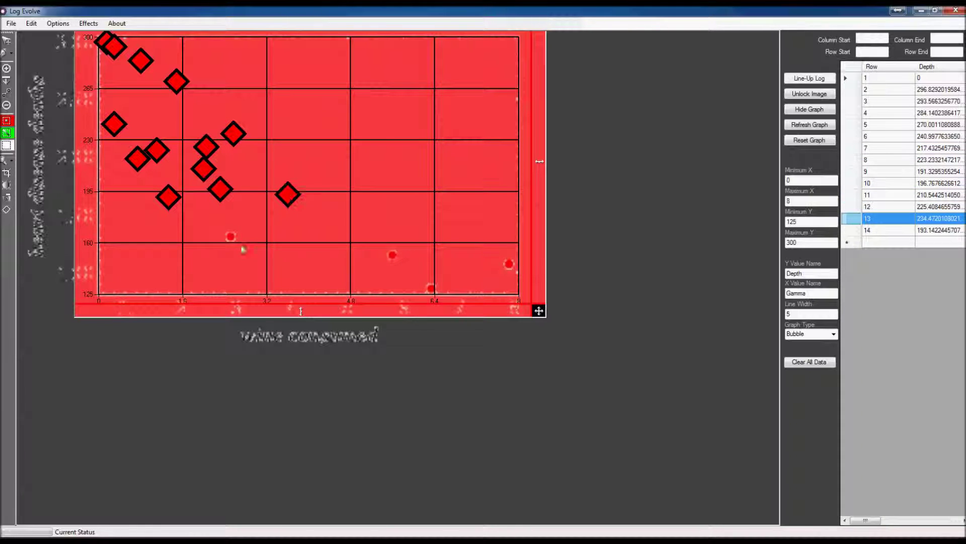
pyautogui.click(230, 237)
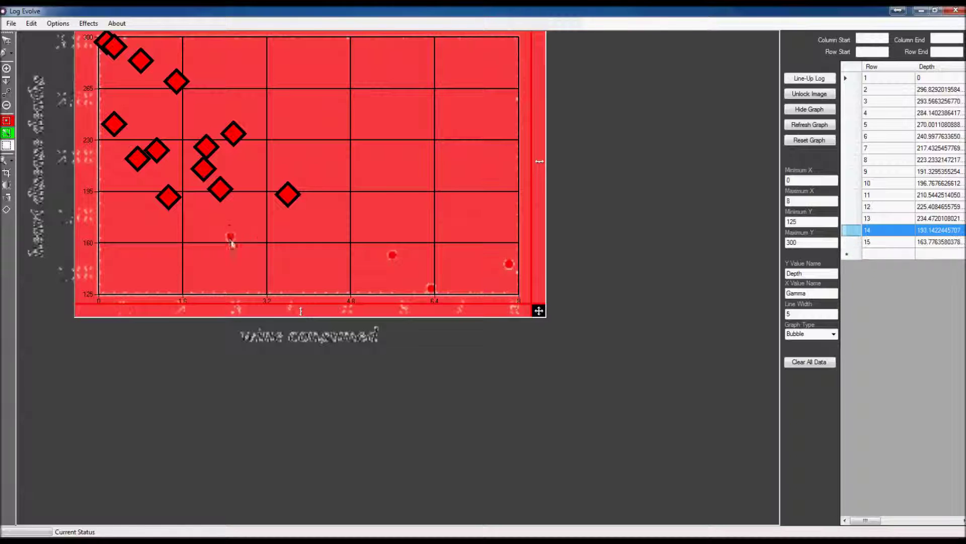
pyautogui.click(392, 255)
pyautogui.click(431, 287)
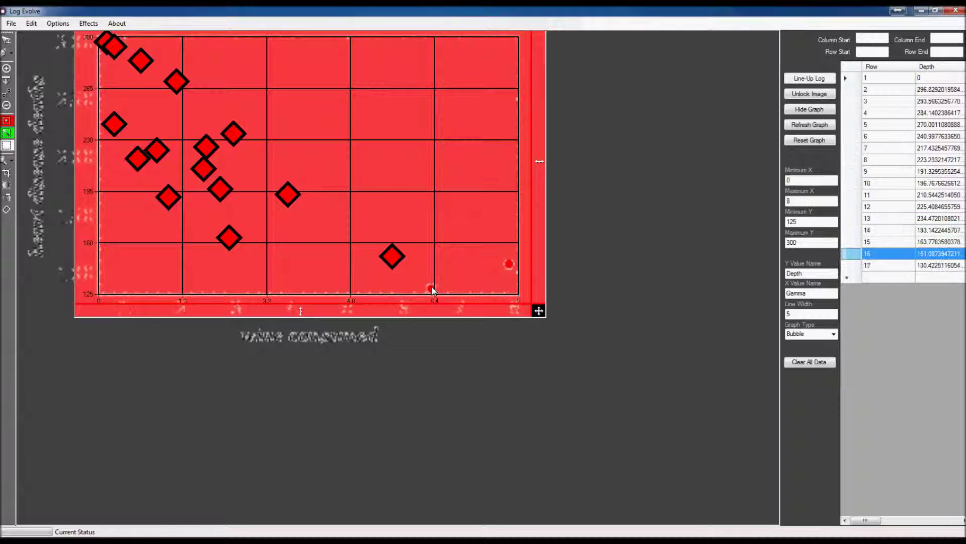
pyautogui.click(509, 262)
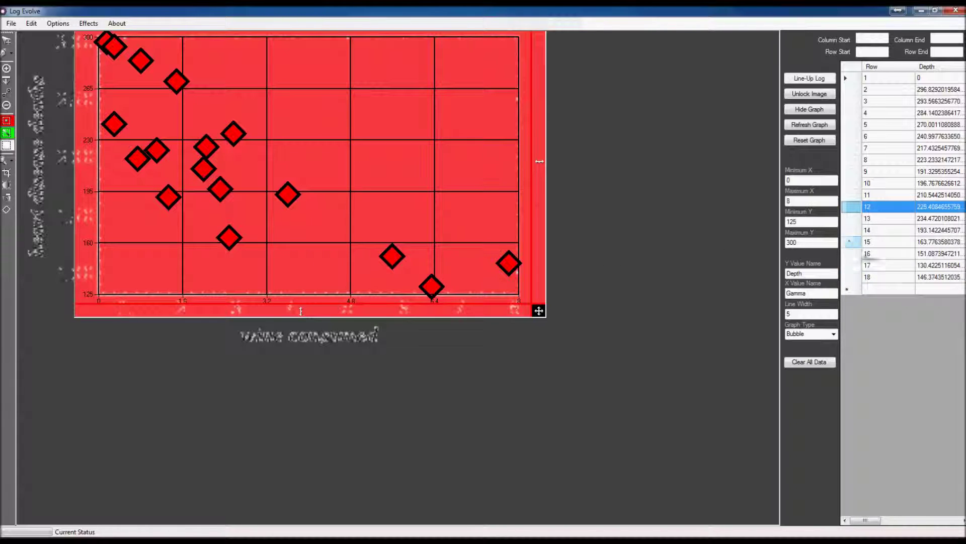
# Set the Y value name to "Heart Diease Deaths".
pyautogui.moveTo(864, 522); pyautogui.dragTo(881, 523)
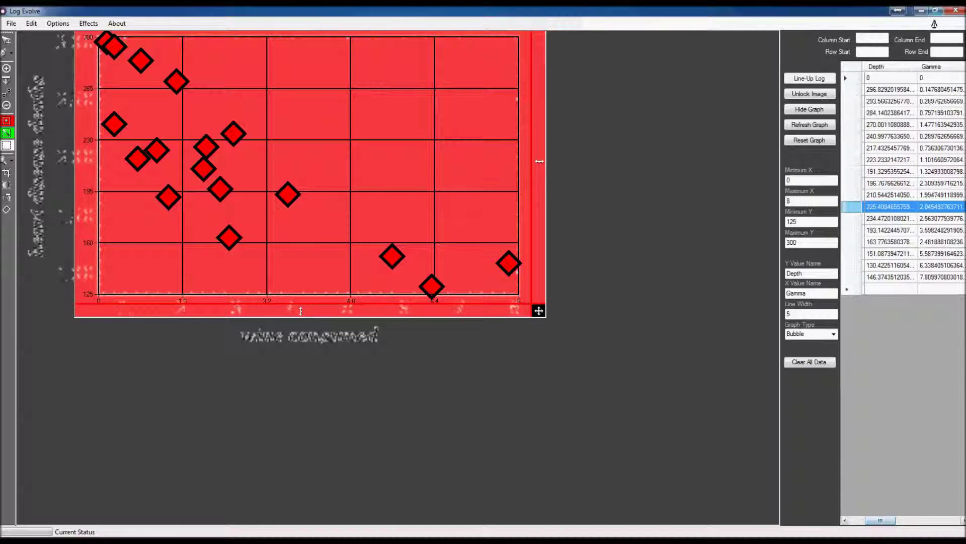
pyautogui.doubleClick(795, 273)
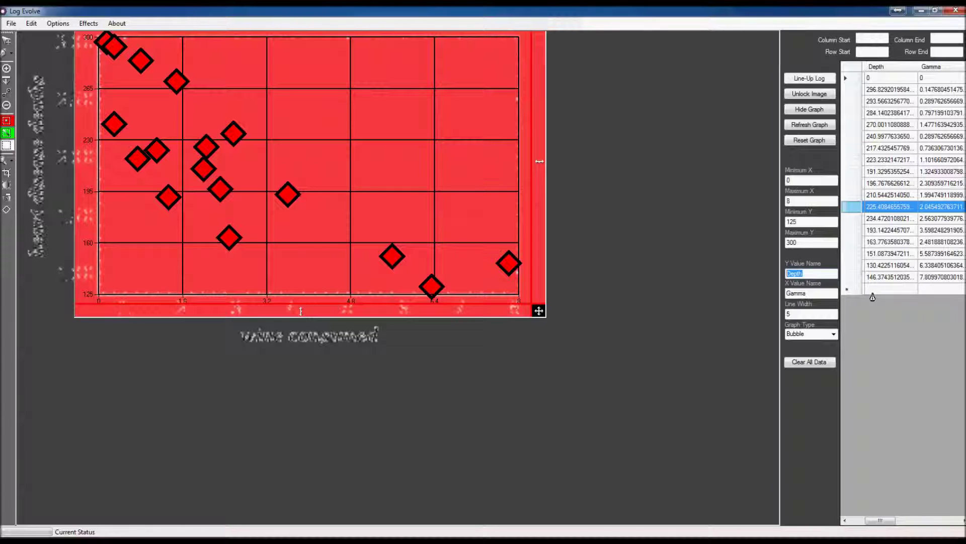
pyautogui.write('Hear')
pyautogui.write('t Diease')
pyautogui.write(' Deaths')
# Set the X value name to "Wine Consumed" and refresh the graph so the data table takes the new column names.
pyautogui.click(808, 293)
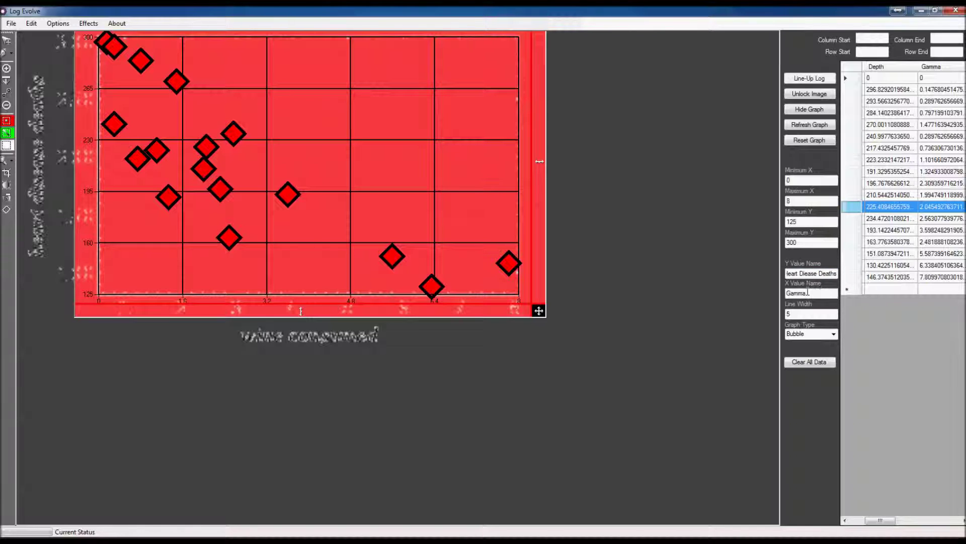
pyautogui.moveTo(808, 293); pyautogui.dragTo(783, 293)
pyautogui.write('Wine Consumed')
pyautogui.click(802, 126)
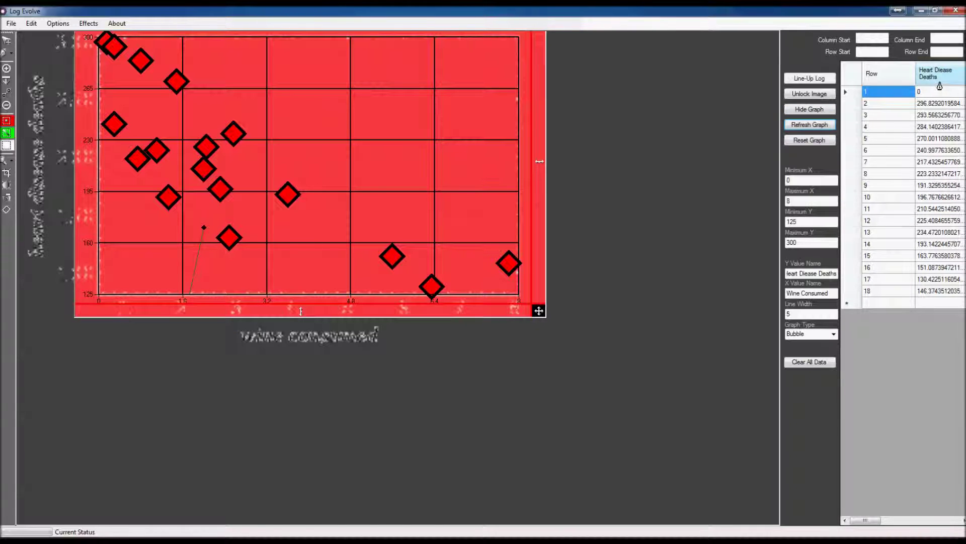
# Export the digitized data to an Excel file named "wine concumption" in the Test Graphs folder and close the log information window.
pyautogui.click(10, 23)
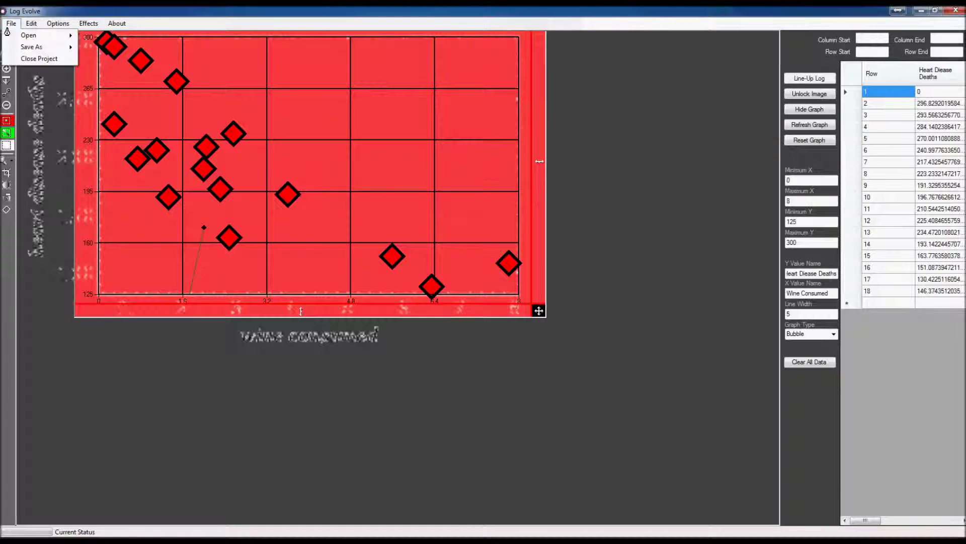
pyautogui.moveTo(20, 49)
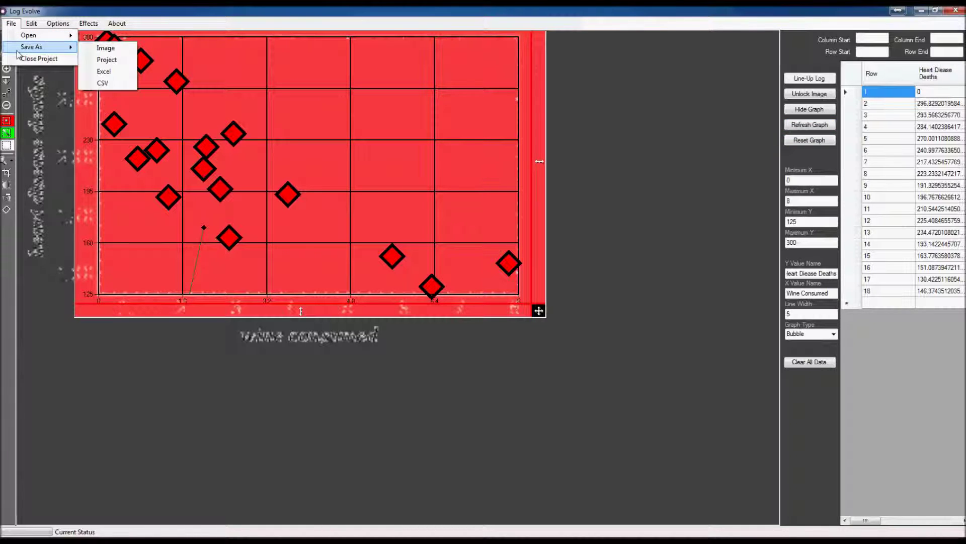
pyautogui.click(104, 71)
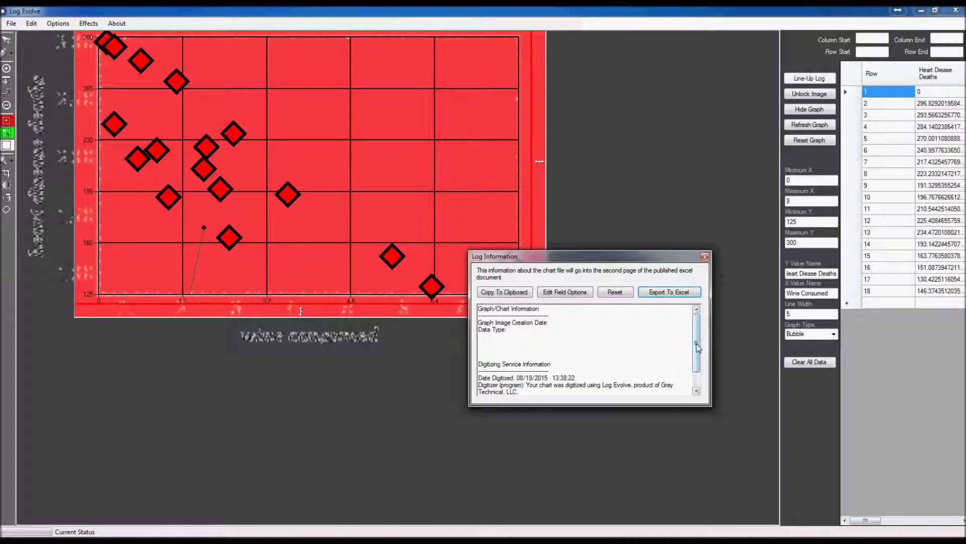
pyautogui.scroll(-1, 696, 347)
pyautogui.scroll(1, 696, 347)
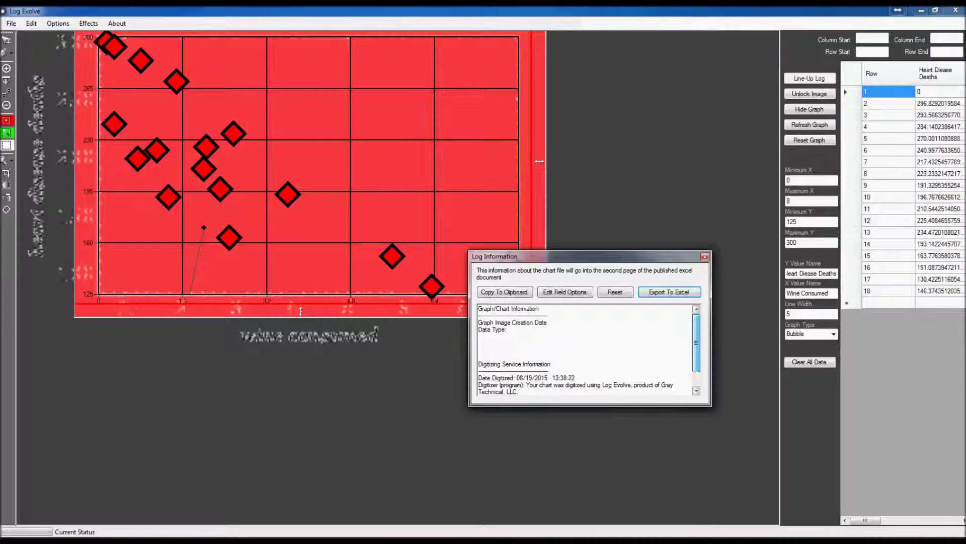
pyautogui.click(657, 294)
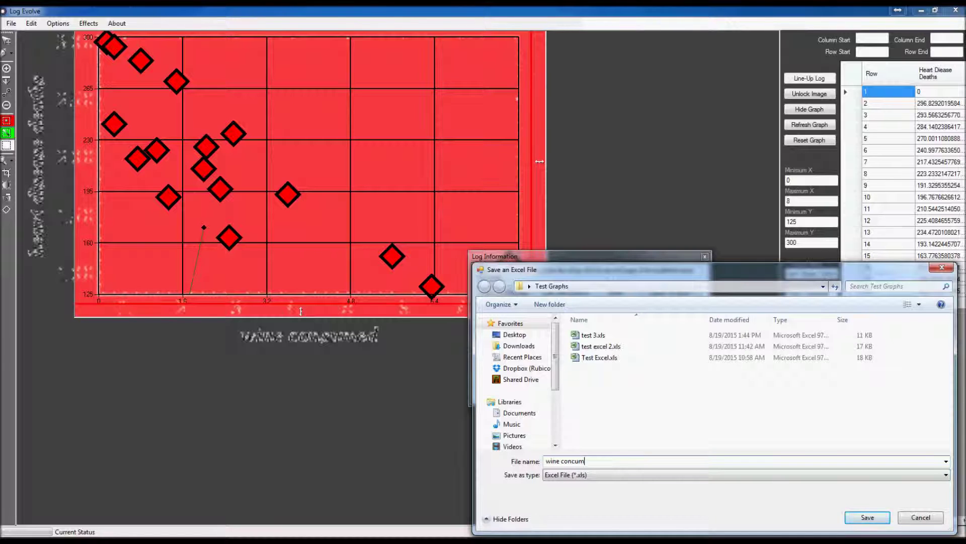
pyautogui.press('Return')
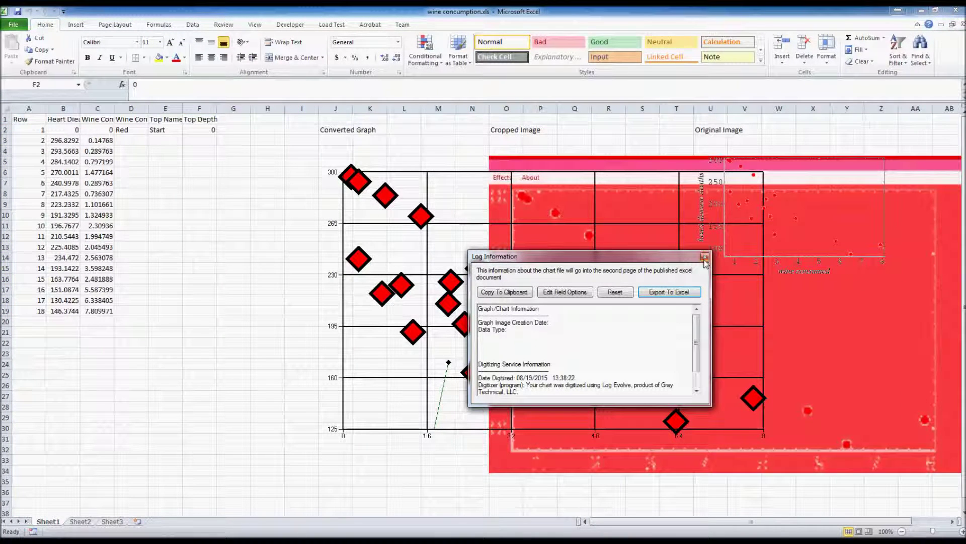
pyautogui.click(705, 257)
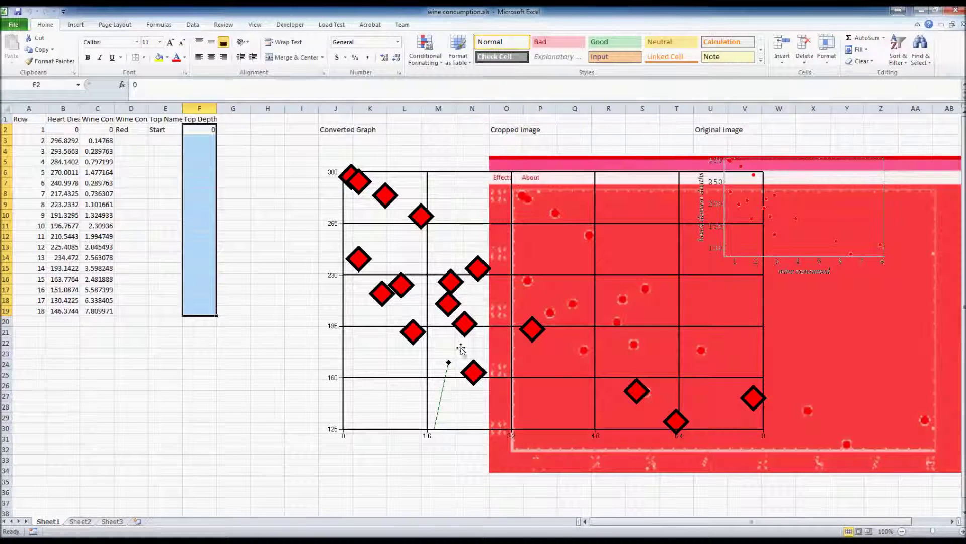
# In the exported Excel workbook, move the converted graph next to the data table and shrink it to roughly columns F to M.
pyautogui.moveTo(460, 347); pyautogui.dragTo(355, 350)
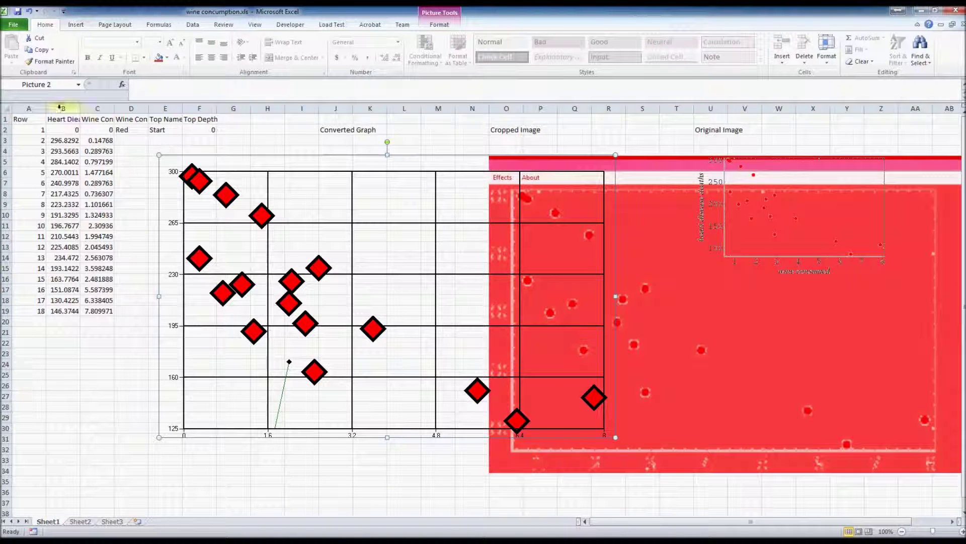
pyautogui.moveTo(31, 130); pyautogui.dragTo(97, 310)
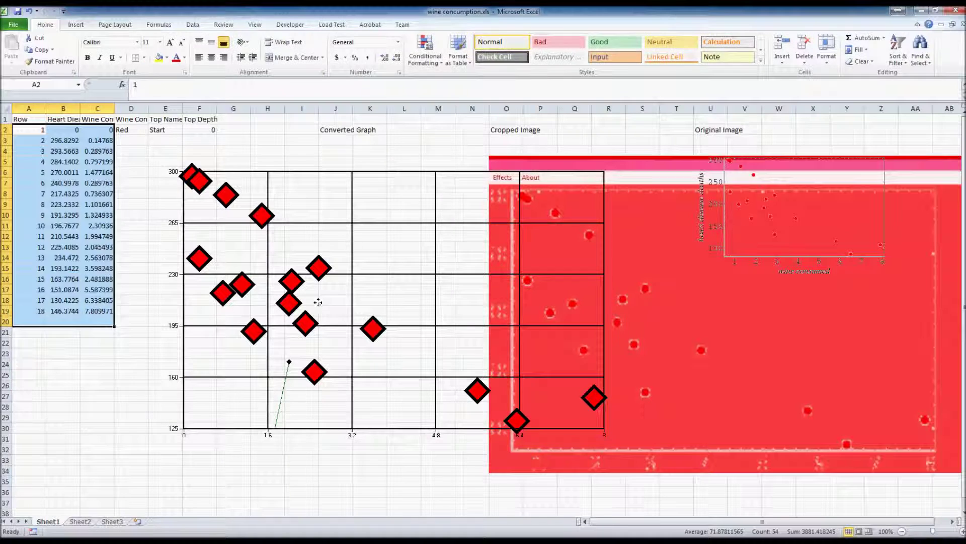
pyautogui.click(450, 415)
pyautogui.moveTo(587, 402); pyautogui.dragTo(425, 292)
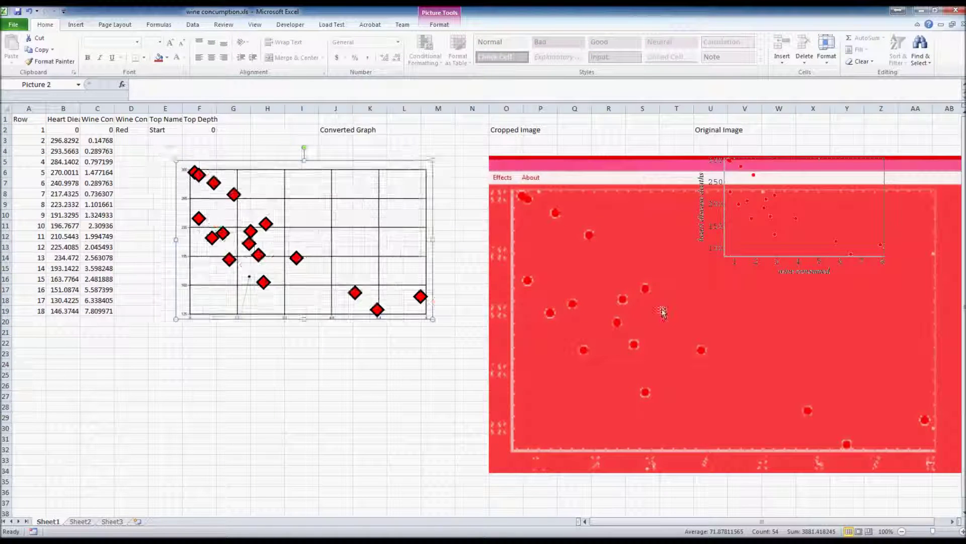
# Shrink the cropped image and place it between the converted graph and the original image, uncovering the original.
pyautogui.click(662, 313)
pyautogui.moveTo(488, 474); pyautogui.dragTo(696, 334)
pyautogui.moveTo(838, 304); pyautogui.dragTo(577, 302)
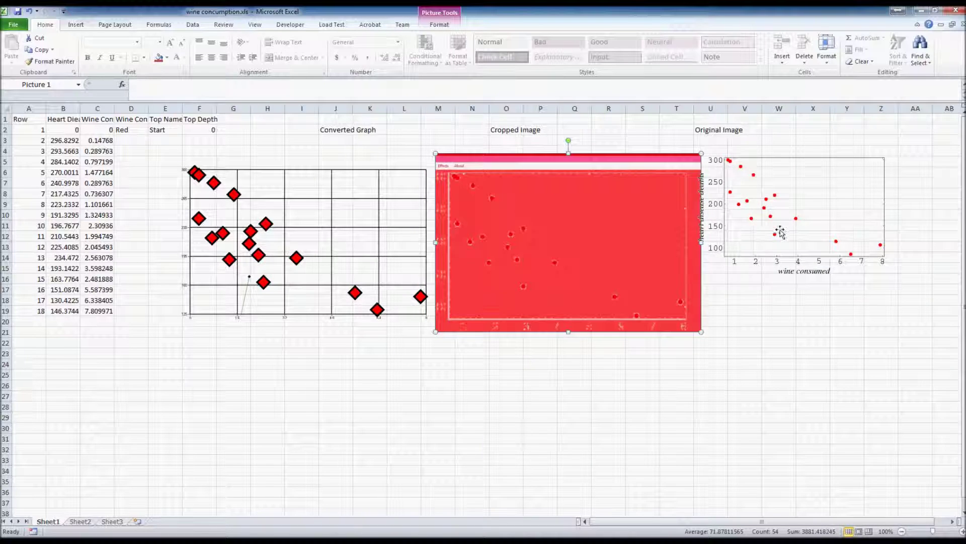
# Compare the original, cropped and converted graph pictures with the digitized values in A2:C19.
pyautogui.click(777, 229)
pyautogui.click(562, 208)
pyautogui.click(230, 233)
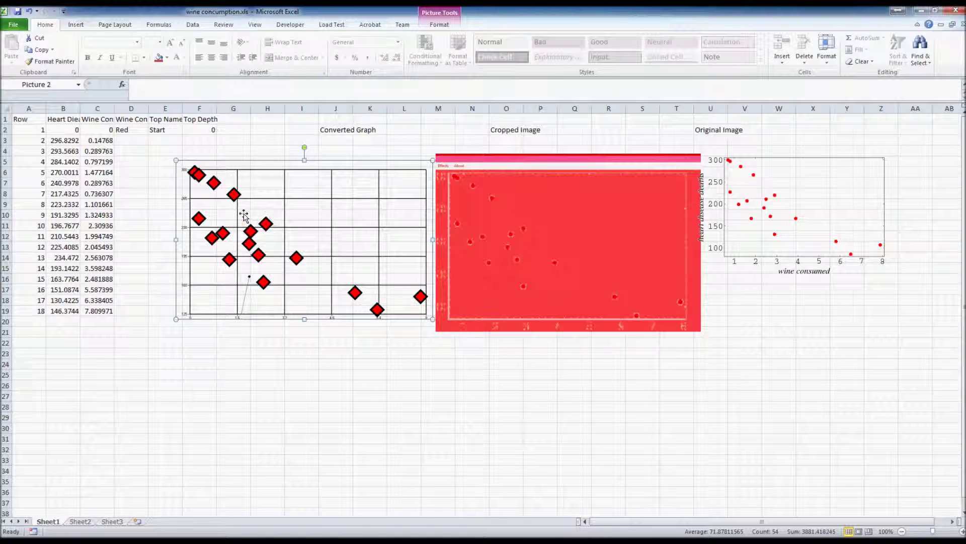
pyautogui.moveTo(29, 129); pyautogui.dragTo(104, 310)
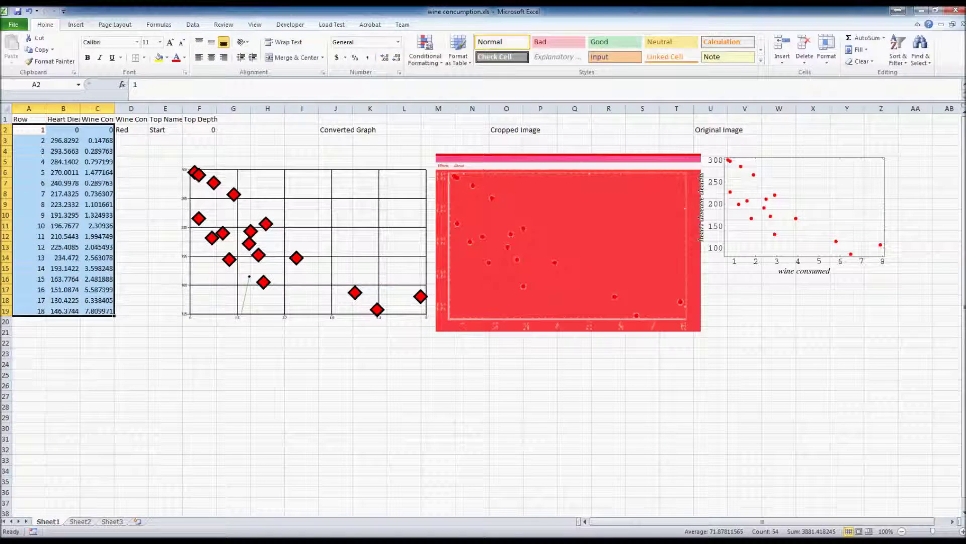
# Review the chart and digitizing service information on Sheet2, and return to Sheet1.
pyautogui.click(80, 522)
pyautogui.moveTo(198, 342); pyautogui.dragTo(32, 117)
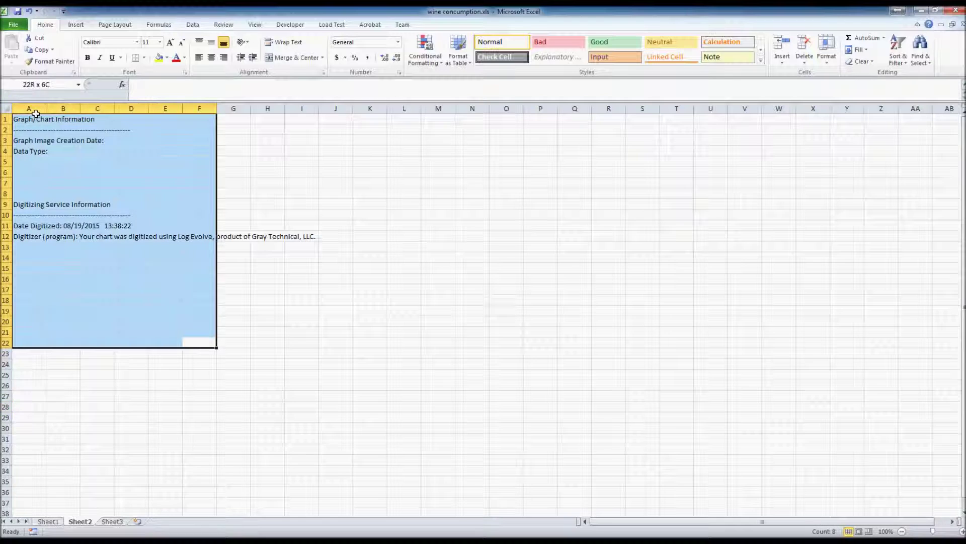
pyautogui.click(163, 374)
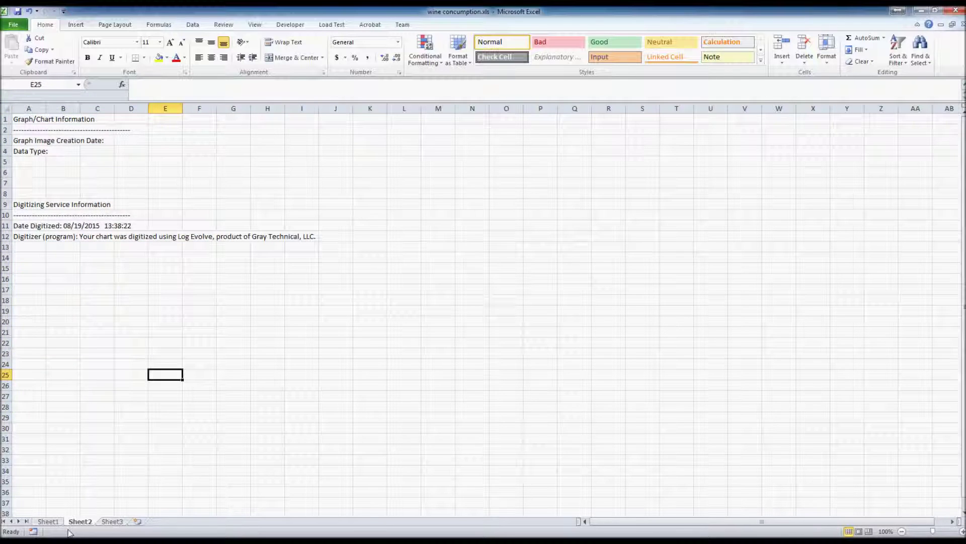
pyautogui.click(58, 524)
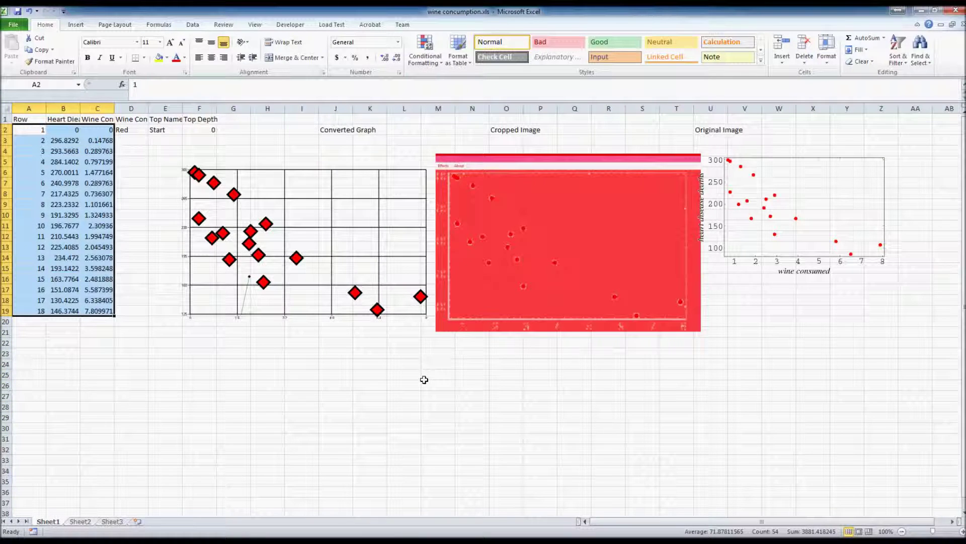